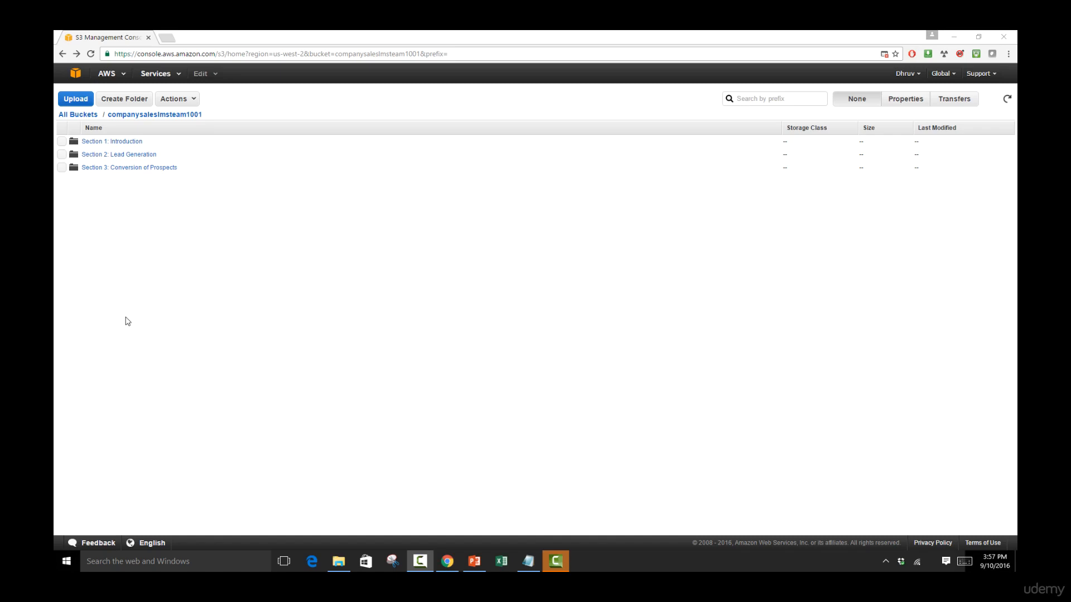
# - Start an upload into the Section 1: Introduction folder and browse for files to add
pyautogui.click(119, 142)
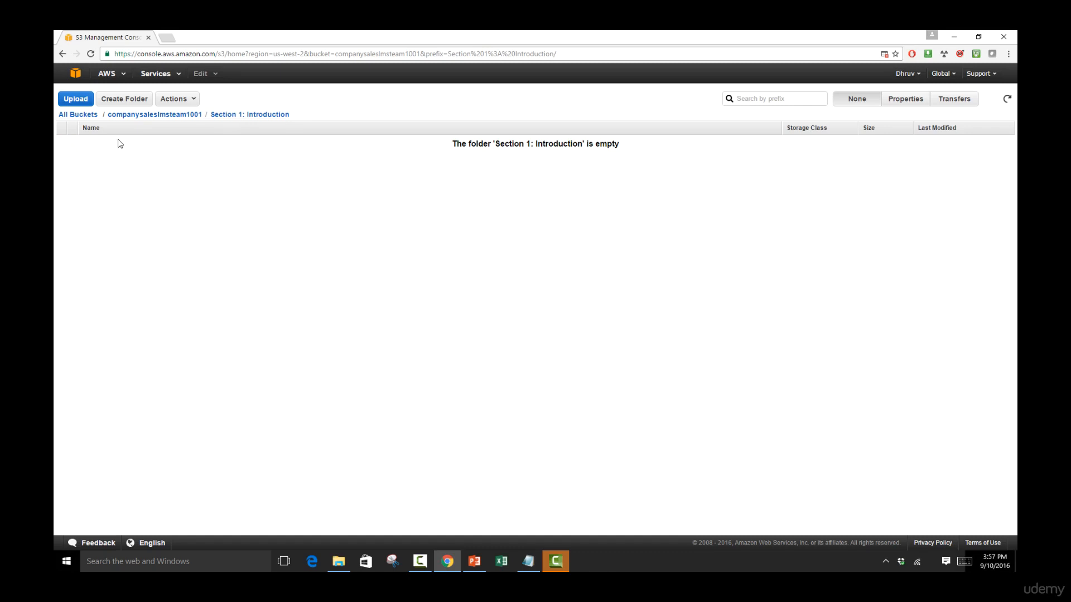
pyautogui.click(75, 104)
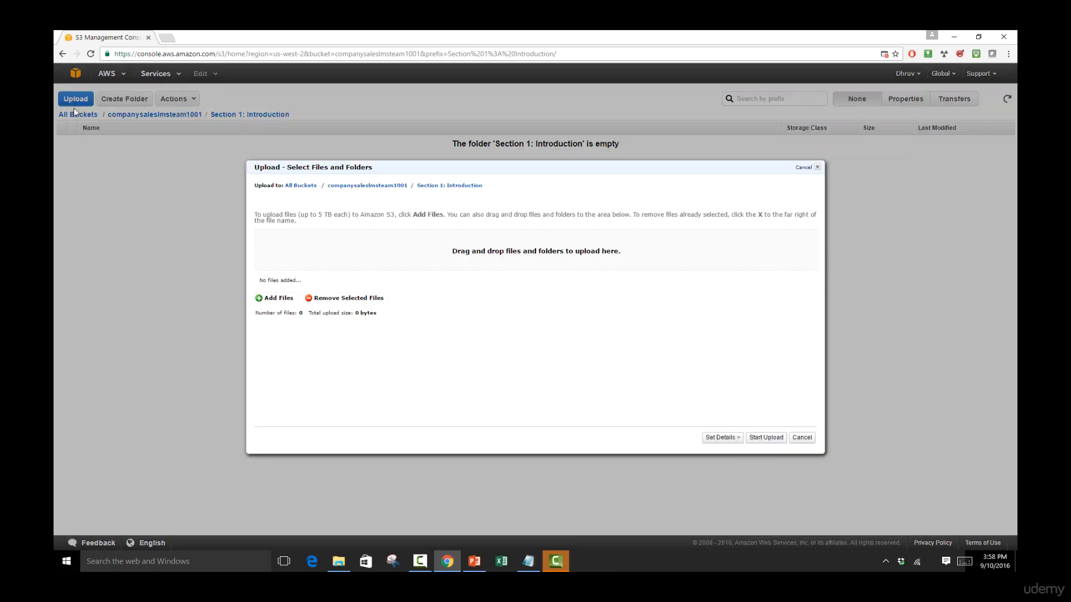
pyautogui.click(290, 298)
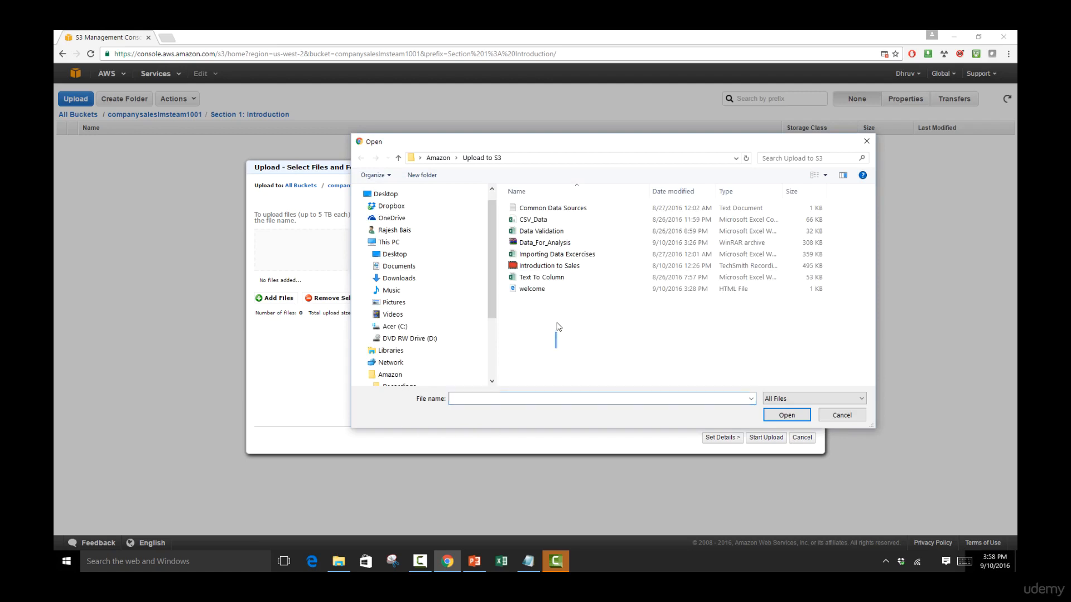
# - Look over the individual files available in the Upload to S3 folder, from Common Data Sources down to welcome
pyautogui.moveTo(558, 326); pyautogui.dragTo(556, 207)
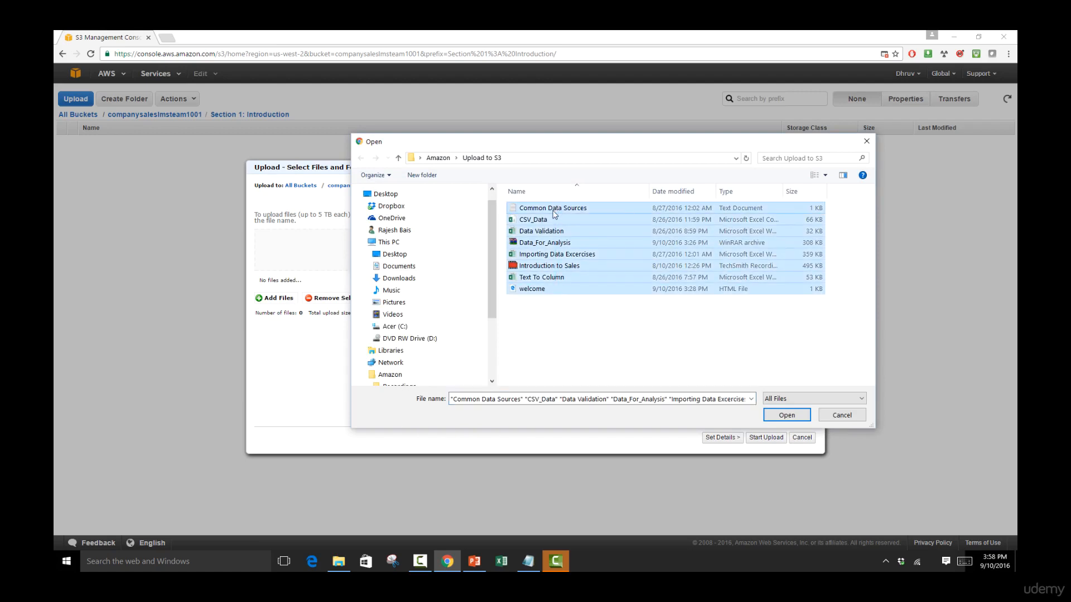
pyautogui.click(660, 327)
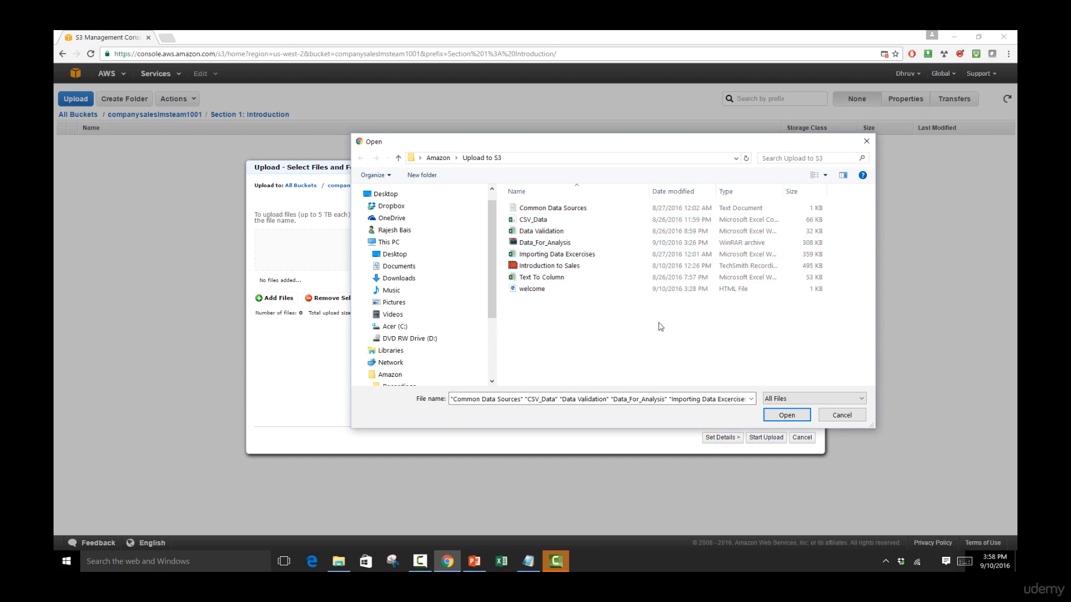
pyautogui.click(617, 210)
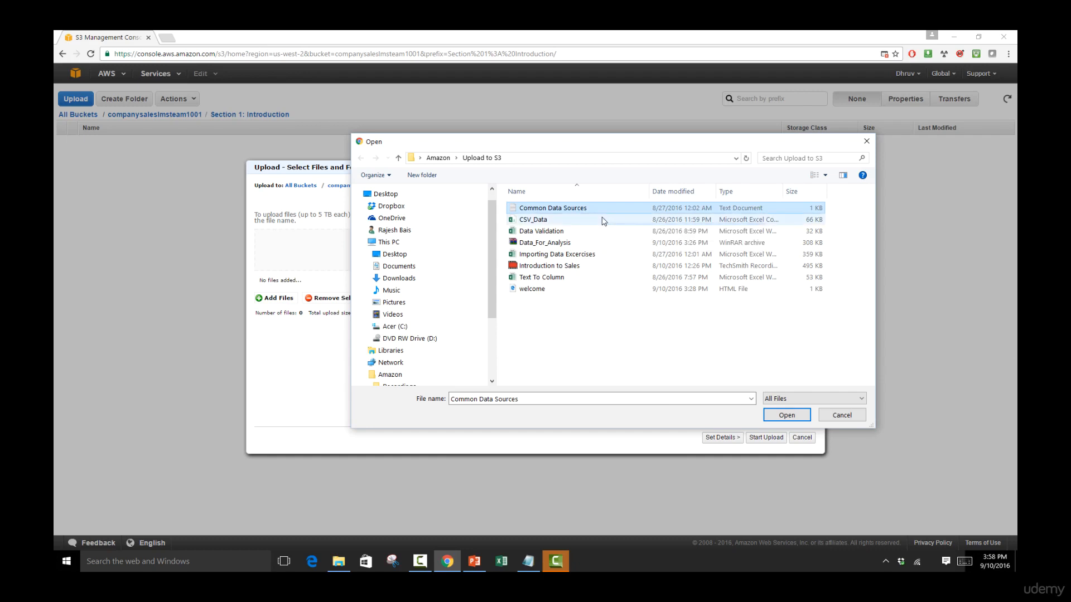
pyautogui.click(603, 221)
pyautogui.click(601, 231)
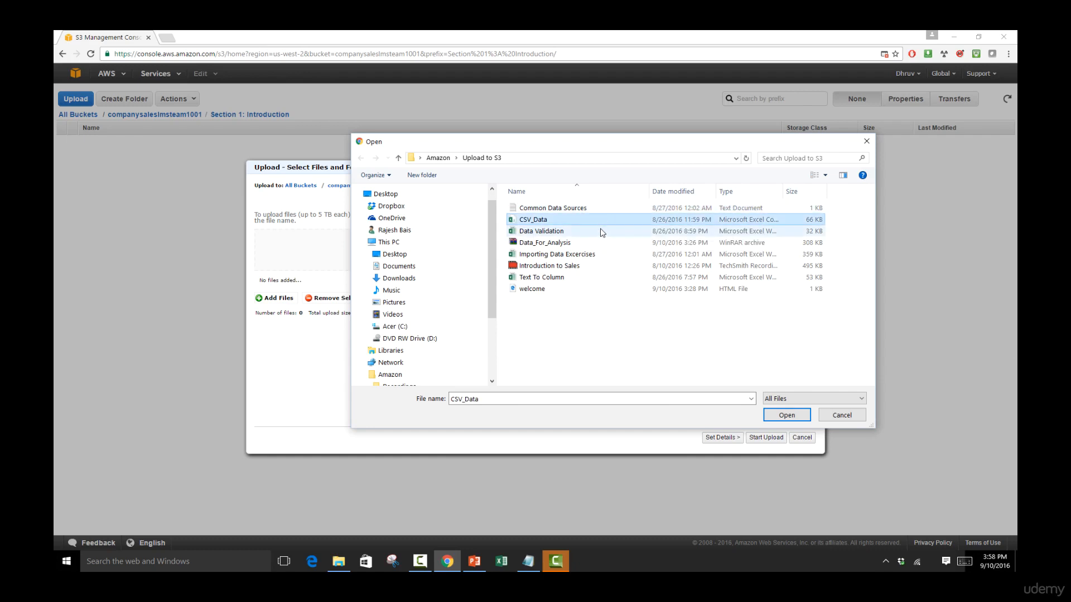
pyautogui.click(601, 242)
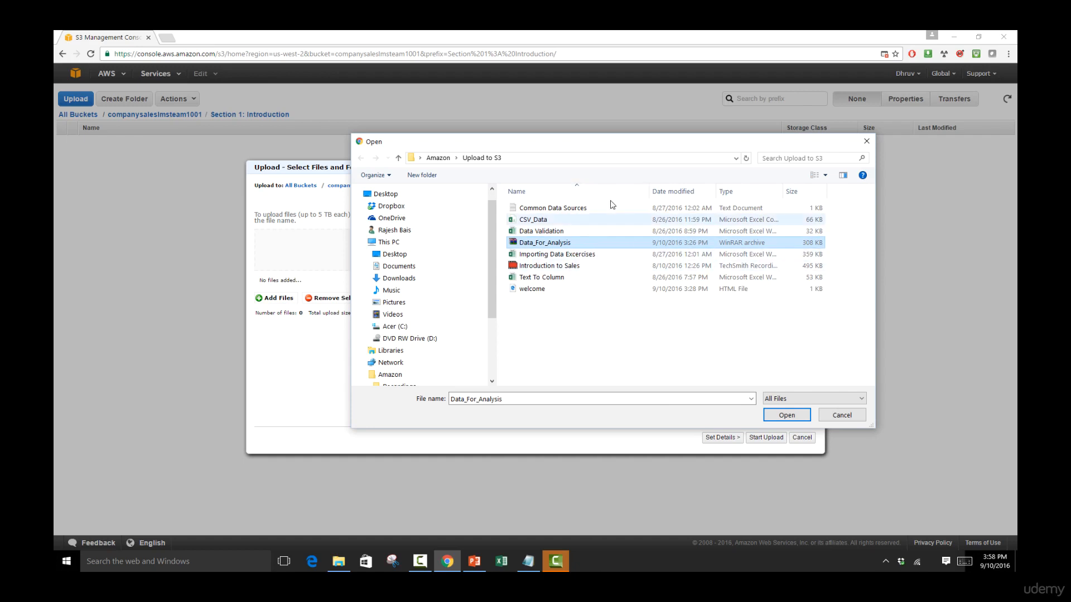
pyautogui.click(591, 268)
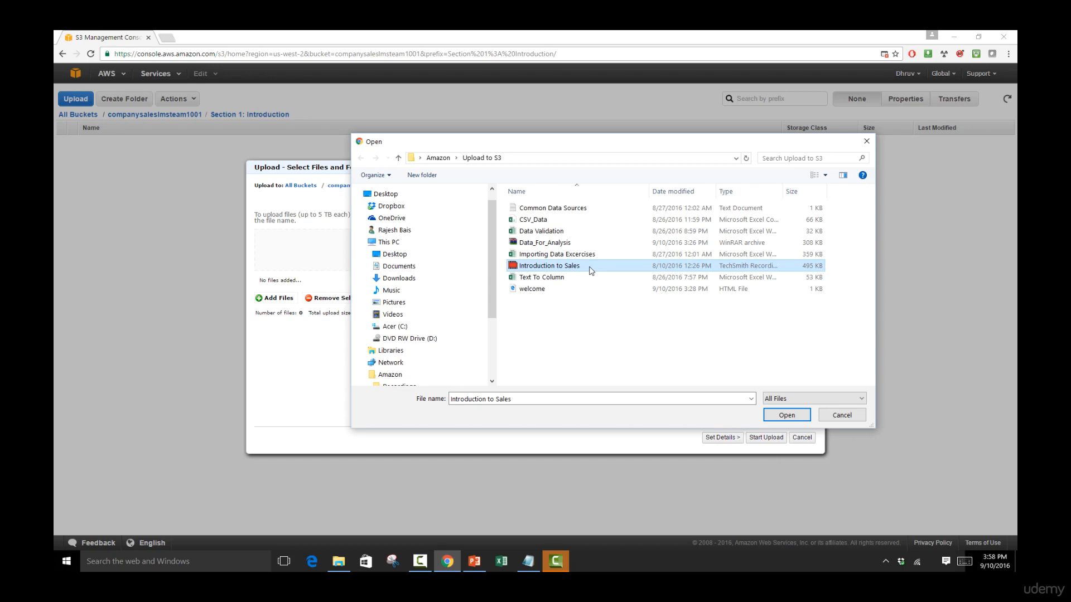
pyautogui.click(591, 293)
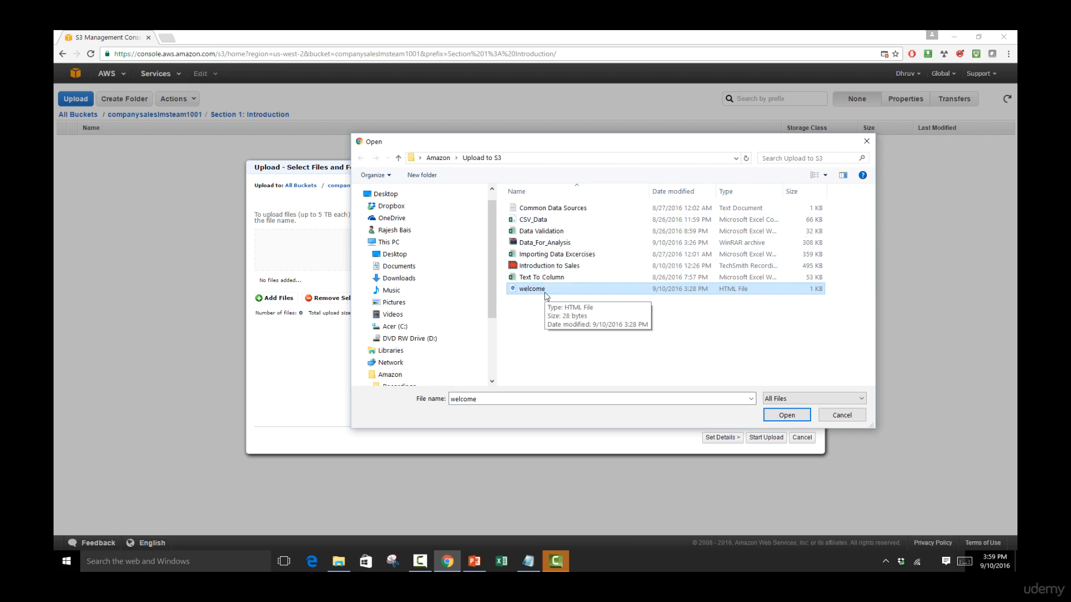
# - Upload all files from the Upload to S3 folder into Section 1: Introduction and close the transfers list
pyautogui.moveTo(750, 360); pyautogui.dragTo(750, 202)
pyautogui.click(784, 413)
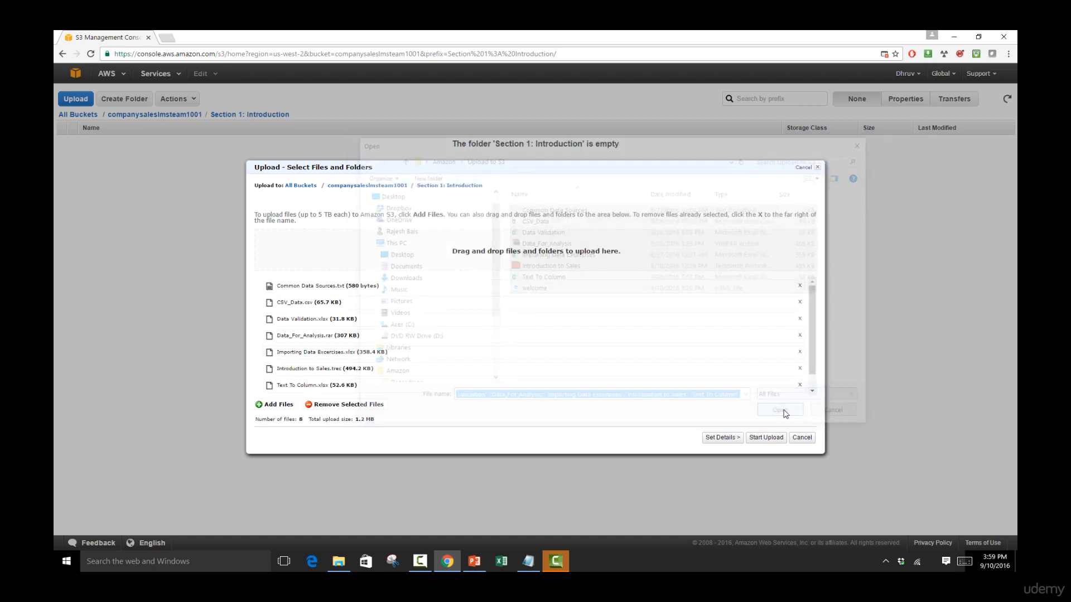
pyautogui.click(756, 441)
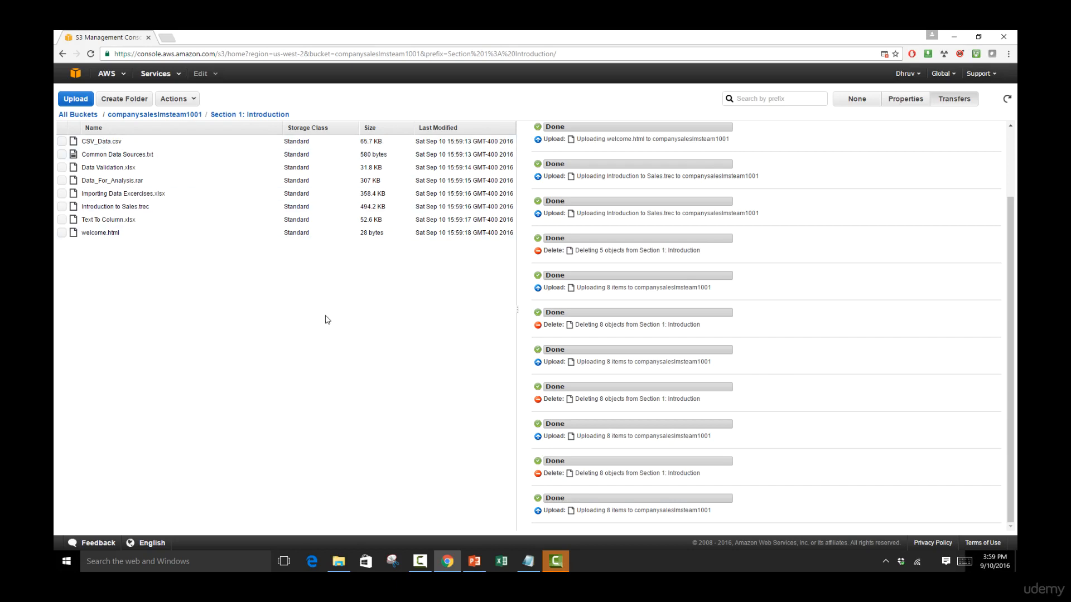
pyautogui.scroll(5, 1007, 193)
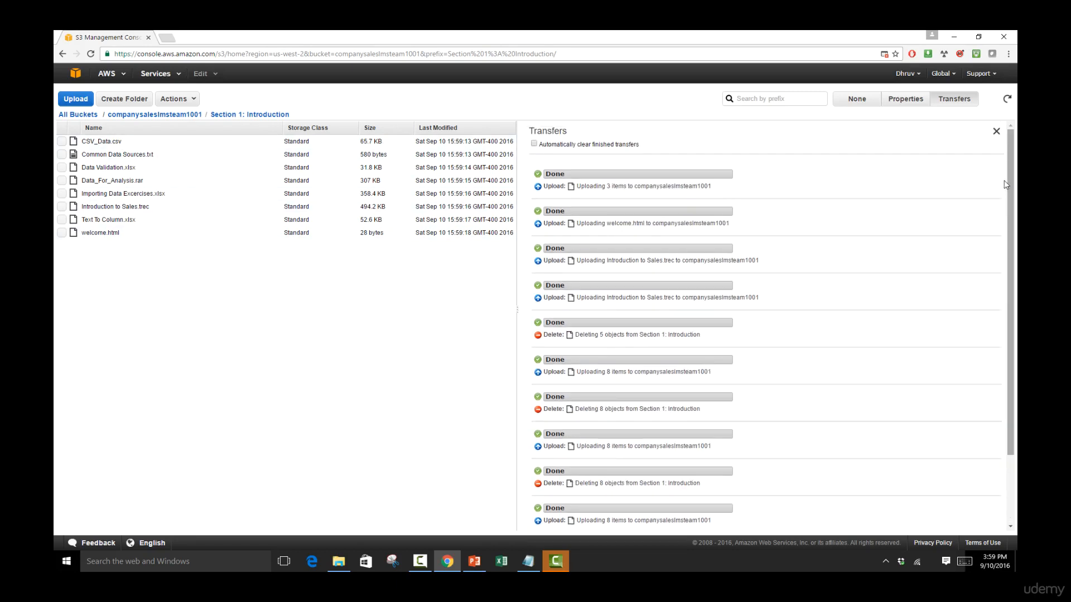
pyautogui.click(997, 137)
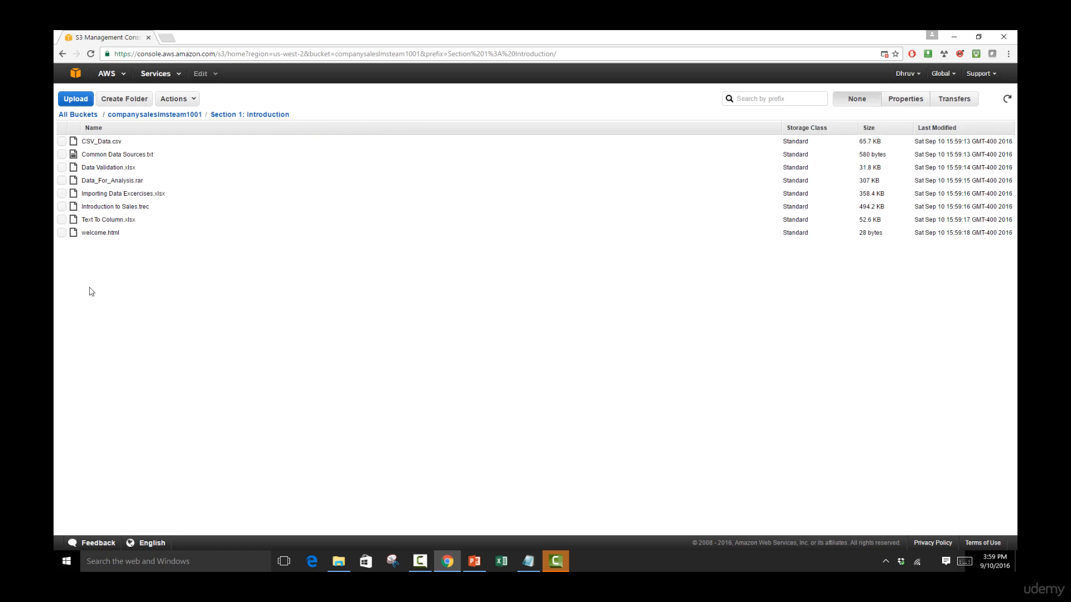
# - Show the properties of welcome.html, test its object link in the browser and return to the S3 console
pyautogui.click(95, 237)
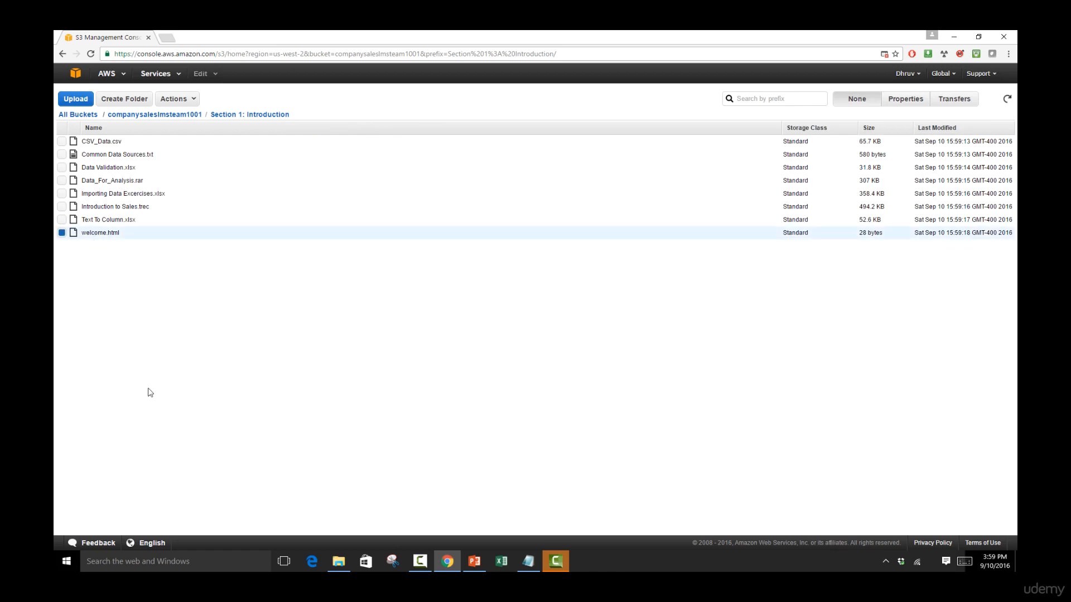
pyautogui.click(915, 101)
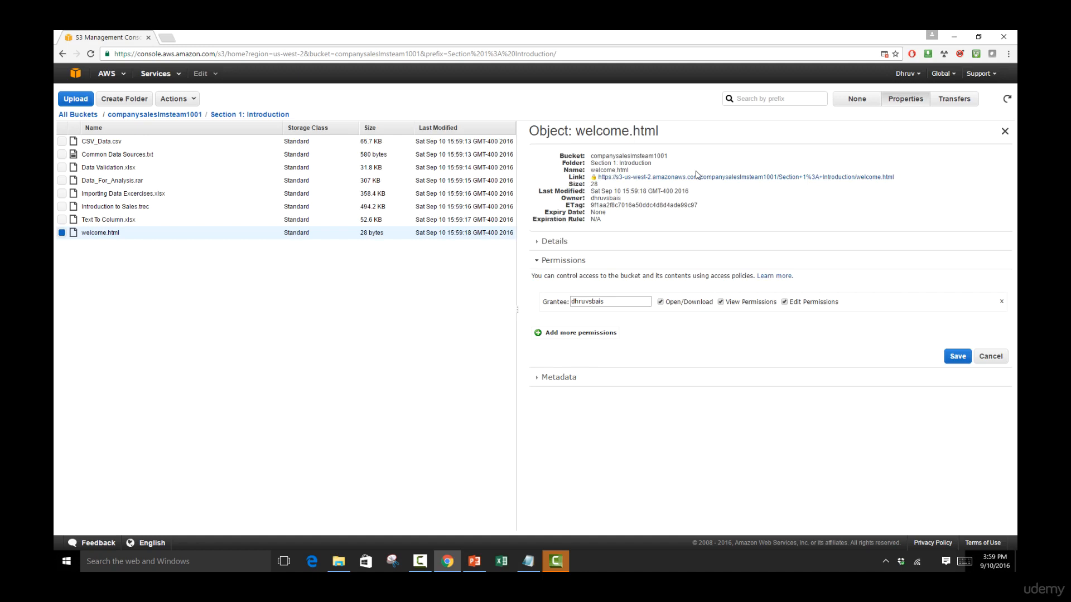
pyautogui.click(673, 178)
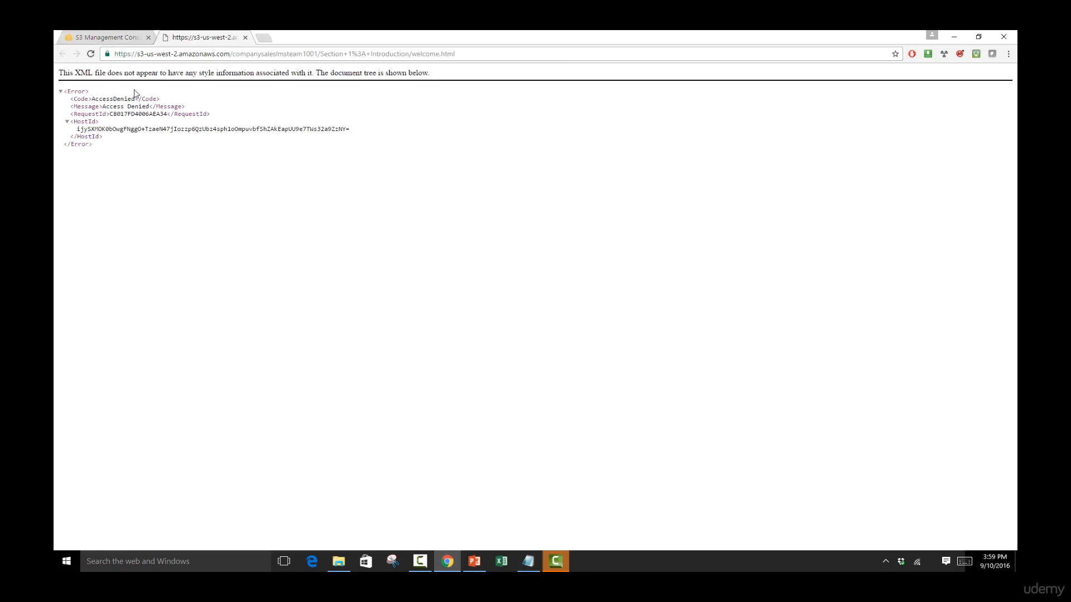
pyautogui.doubleClick(112, 98)
pyautogui.click(112, 38)
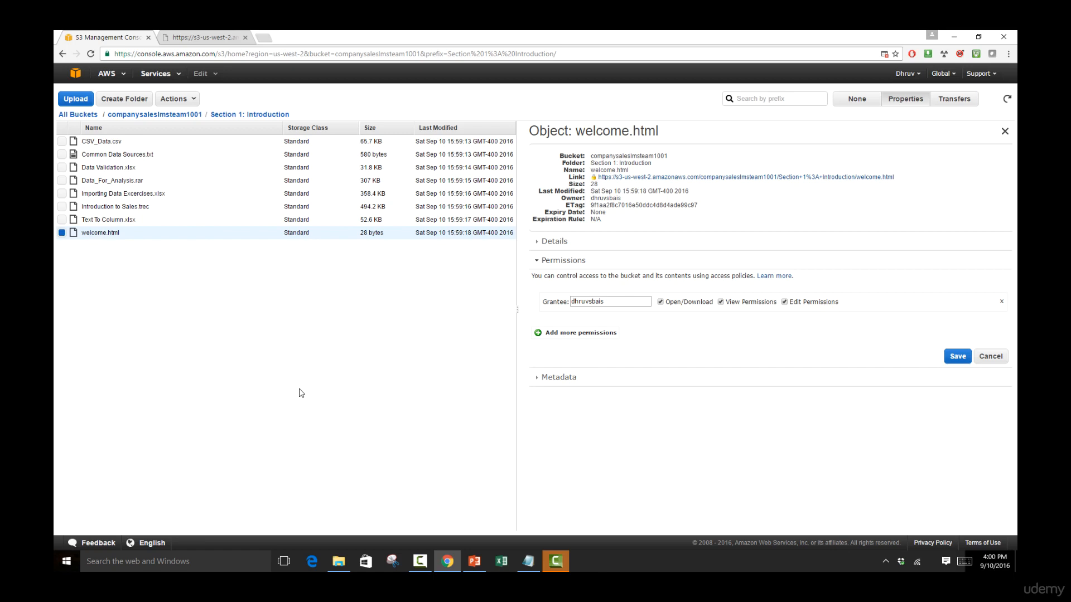
# - Grant Everyone the Open/Download and View Permissions rights on welcome.html and save the permissions
pyautogui.click(547, 334)
pyautogui.click(659, 325)
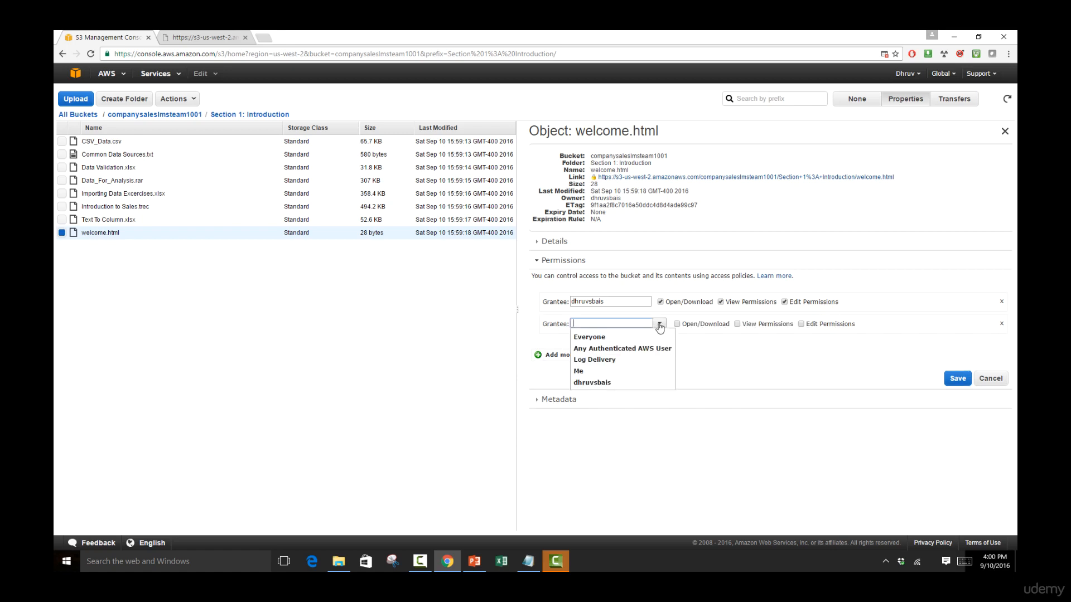
pyautogui.click(649, 338)
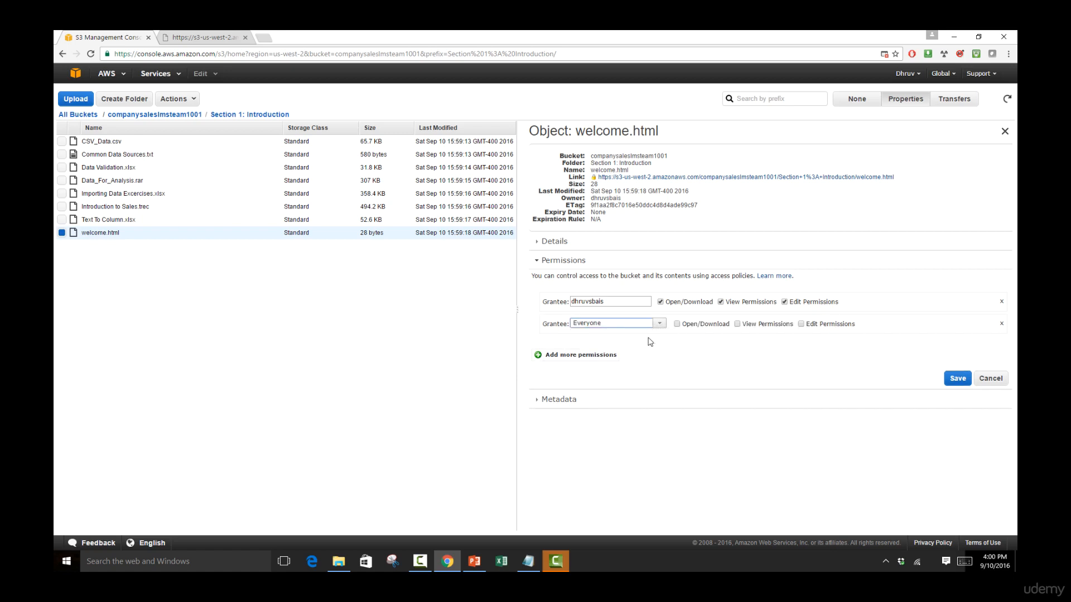
pyautogui.click(677, 324)
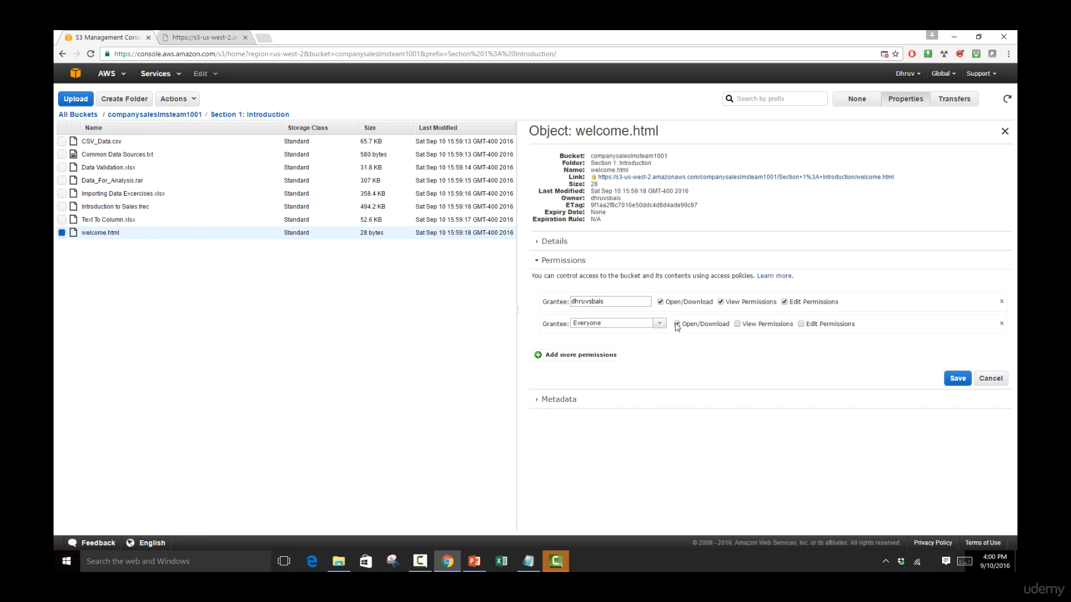
pyautogui.click(737, 324)
pyautogui.click(956, 378)
# - Reopen the welcome.html object link to check the page's text, and return to the S3 console
pyautogui.click(658, 178)
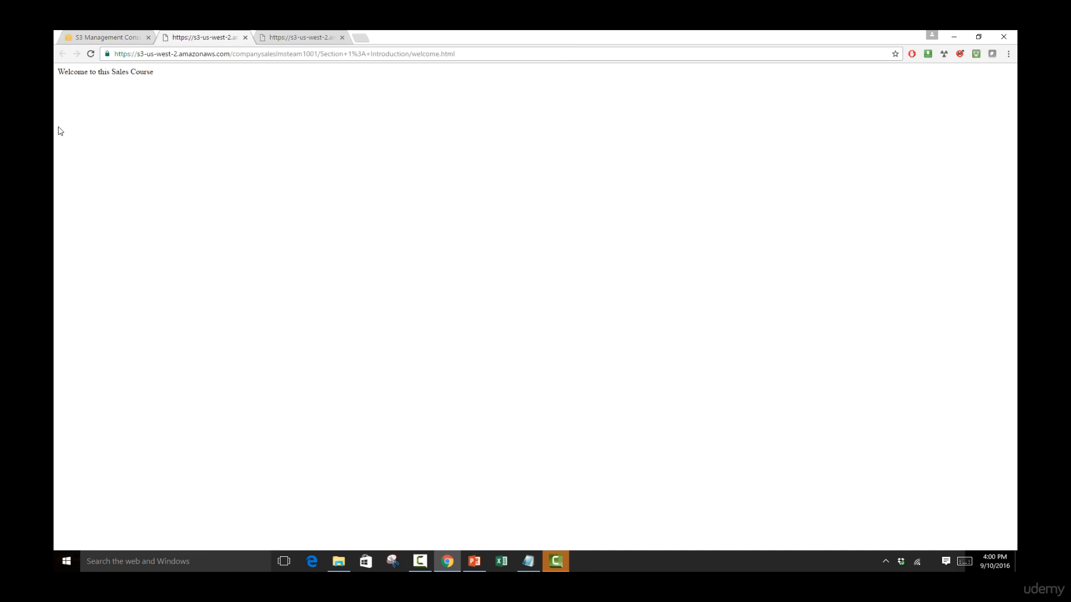
pyautogui.tripleClick(69, 72)
pyautogui.click(90, 35)
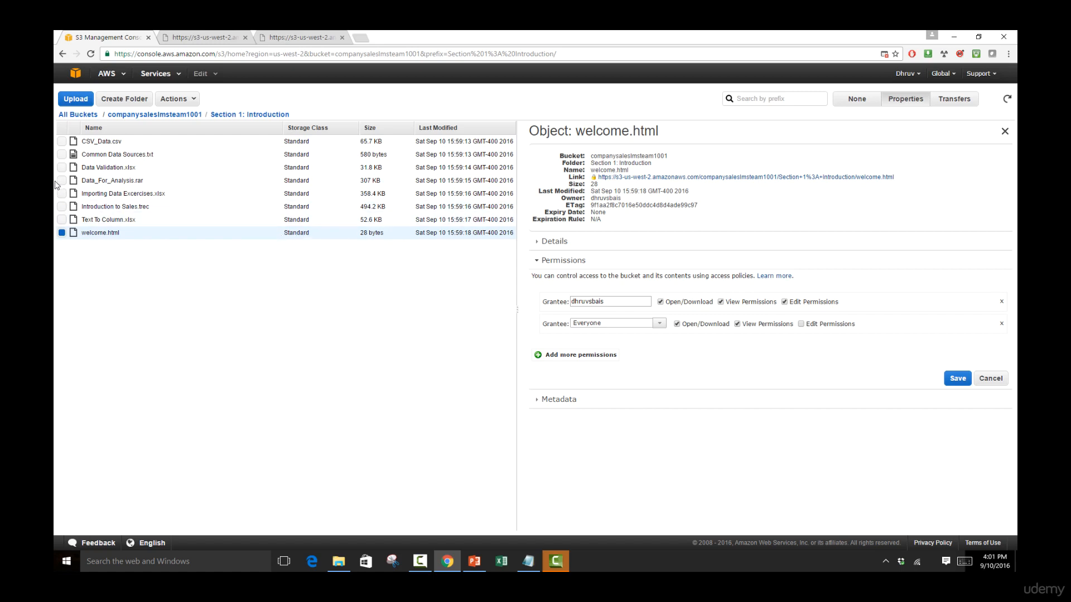
# - Switch the selection from welcome.html to CSV_Data.csv, grant Everyone the Open/Download right on it and save
pyautogui.click(62, 232)
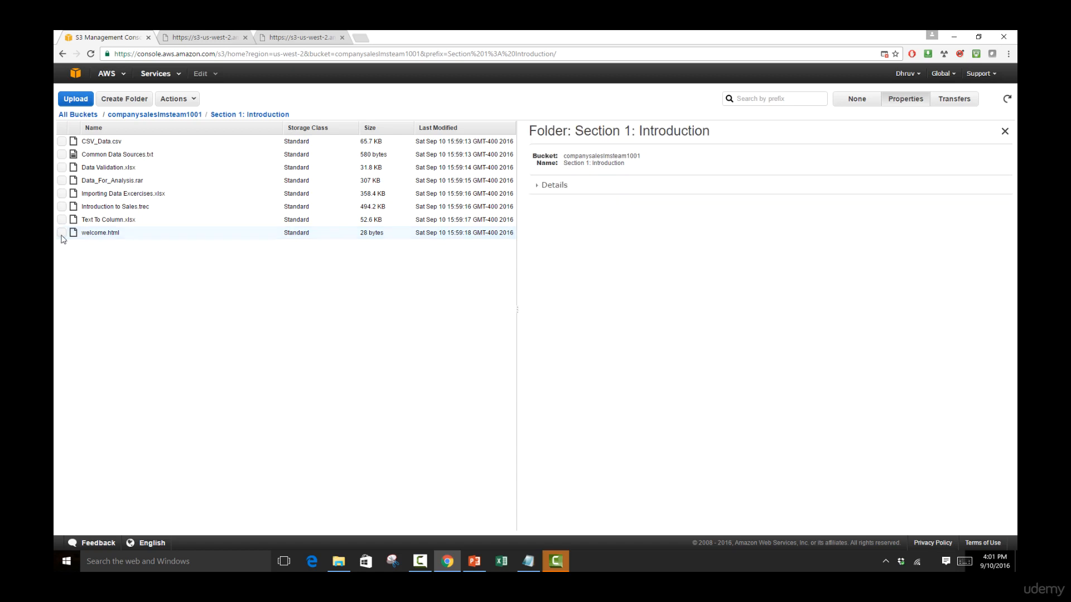
pyautogui.click(61, 141)
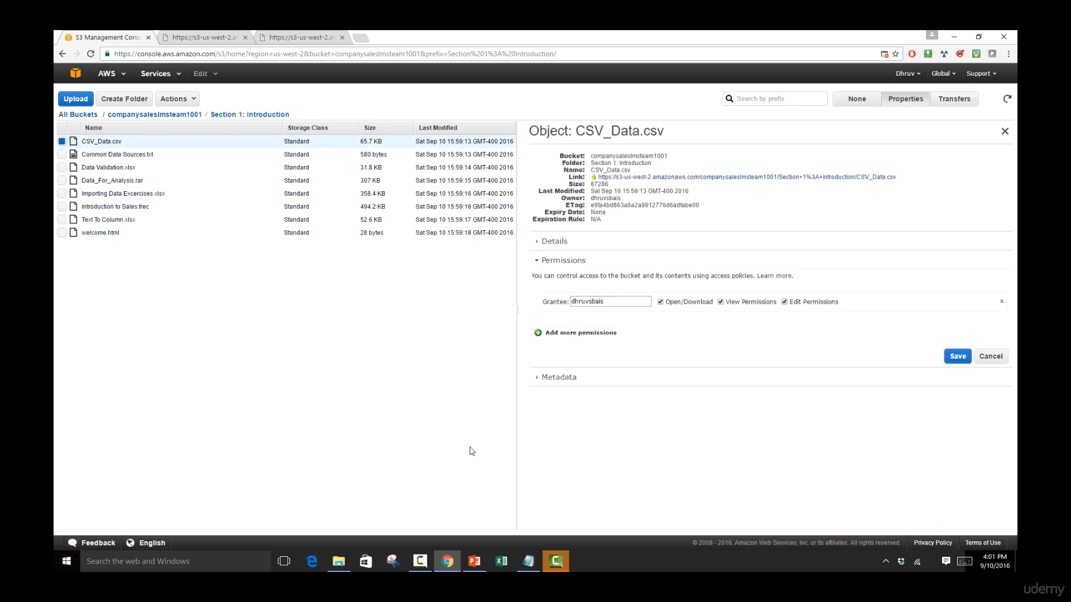
pyautogui.click(565, 333)
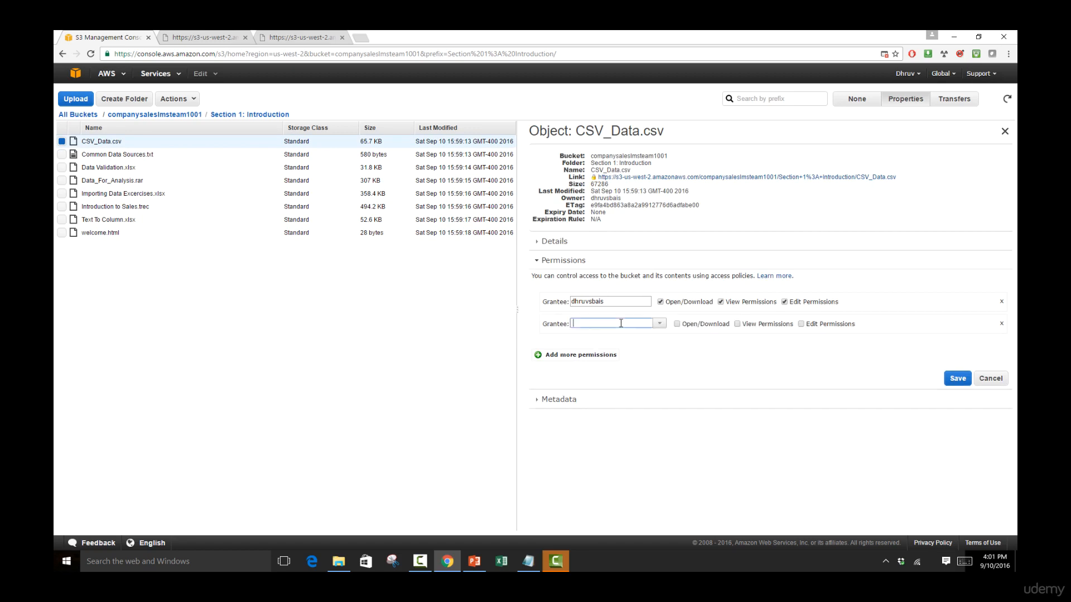
pyautogui.click(658, 325)
pyautogui.click(650, 337)
pyautogui.click(677, 324)
pyautogui.click(964, 383)
# - Download CSV_Data.csv through its object link, inspect its contents in Excel and return to the S3 console
pyautogui.click(684, 177)
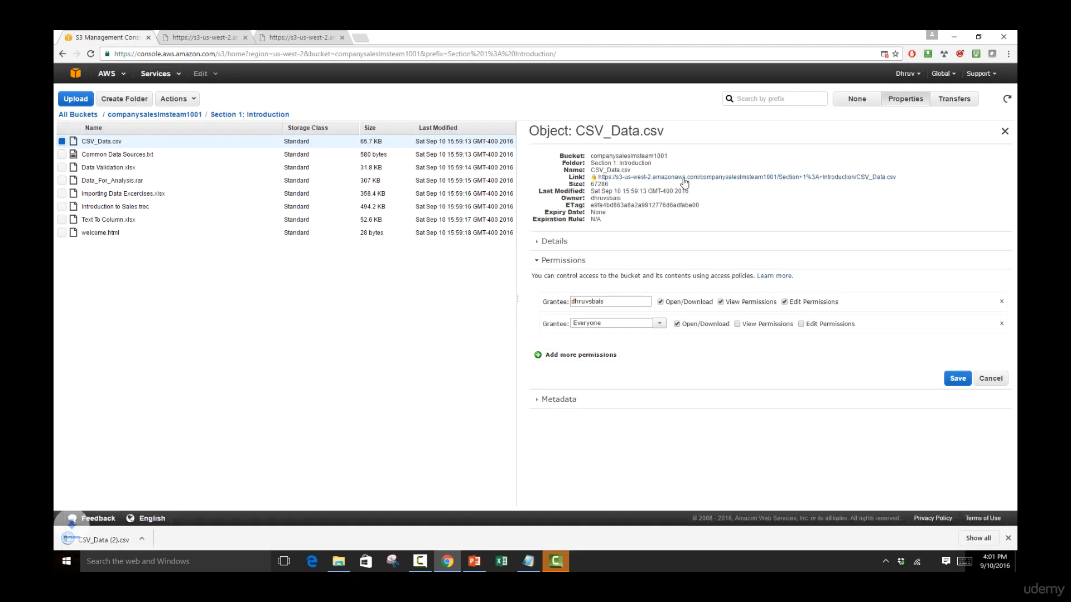
pyautogui.click(128, 541)
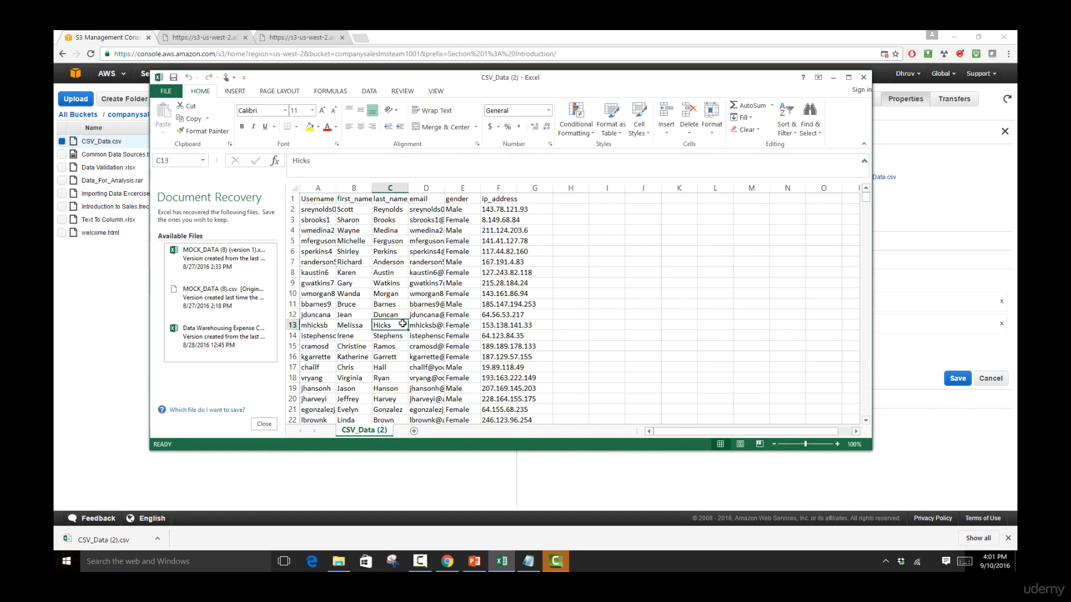
pyautogui.click(438, 328)
pyautogui.click(415, 356)
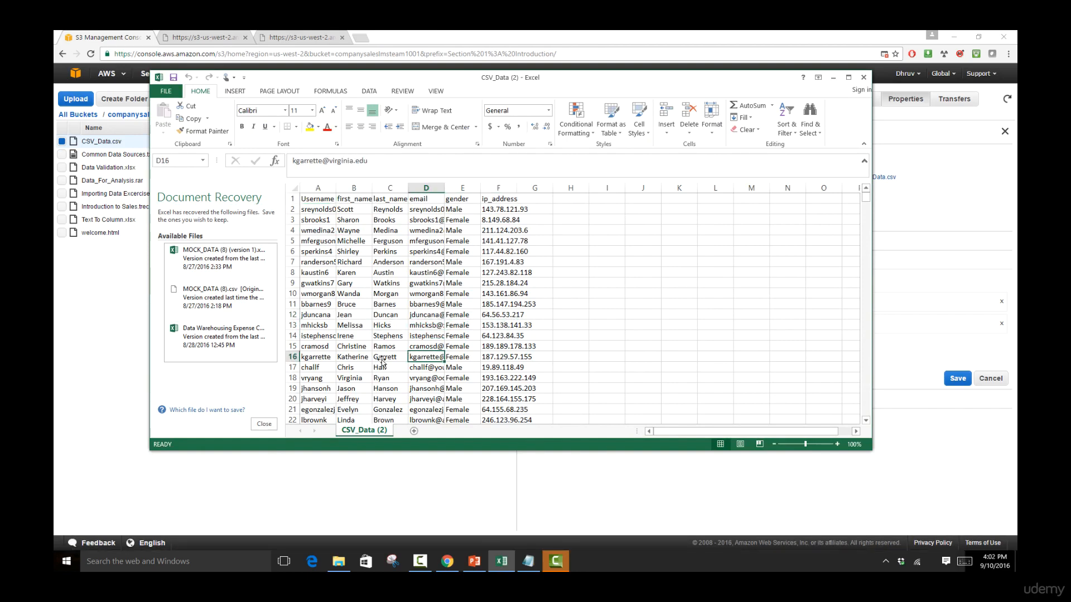
pyautogui.click(365, 358)
pyautogui.click(364, 493)
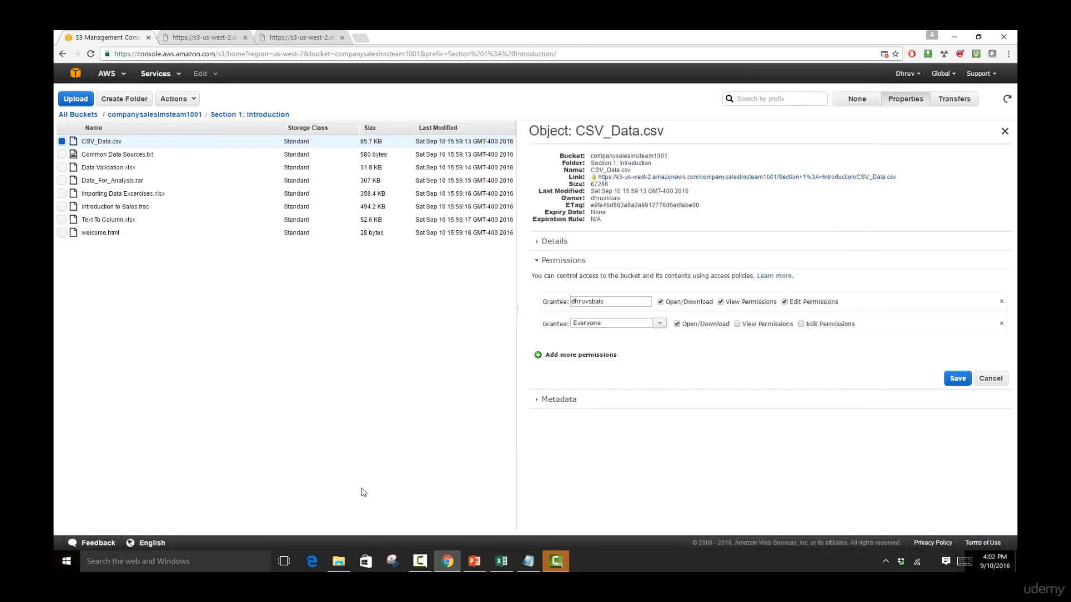